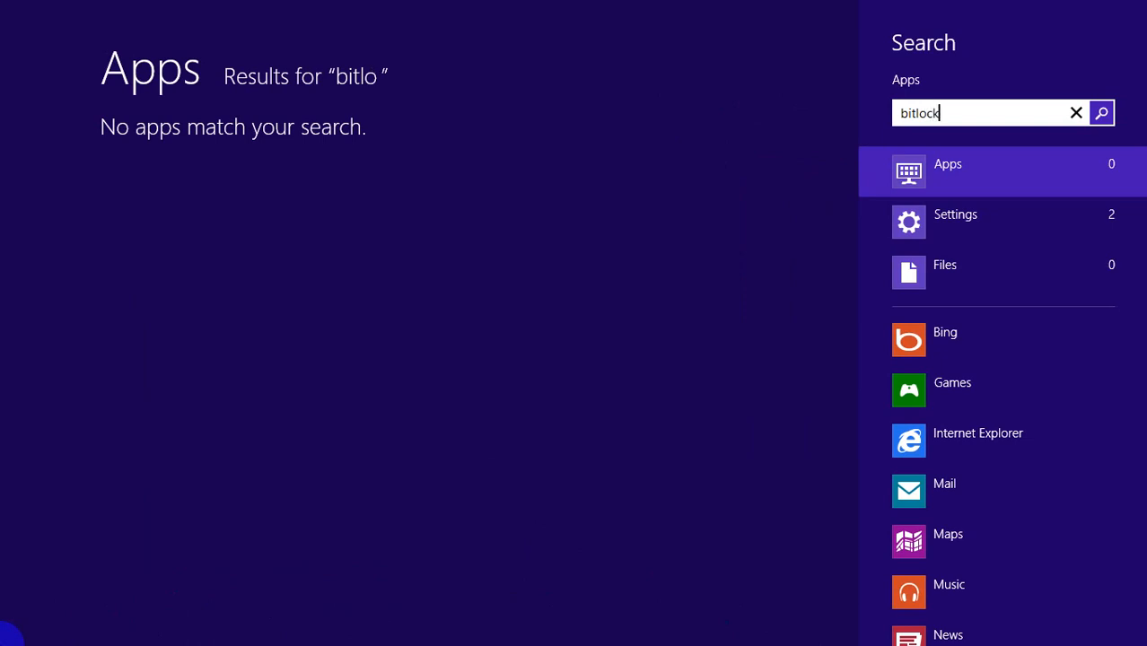
Step: Filter the 'bitlock' search results to Settings to list the BitLocker entries
{"action": "left_click", "coordinate": [938, 224]}
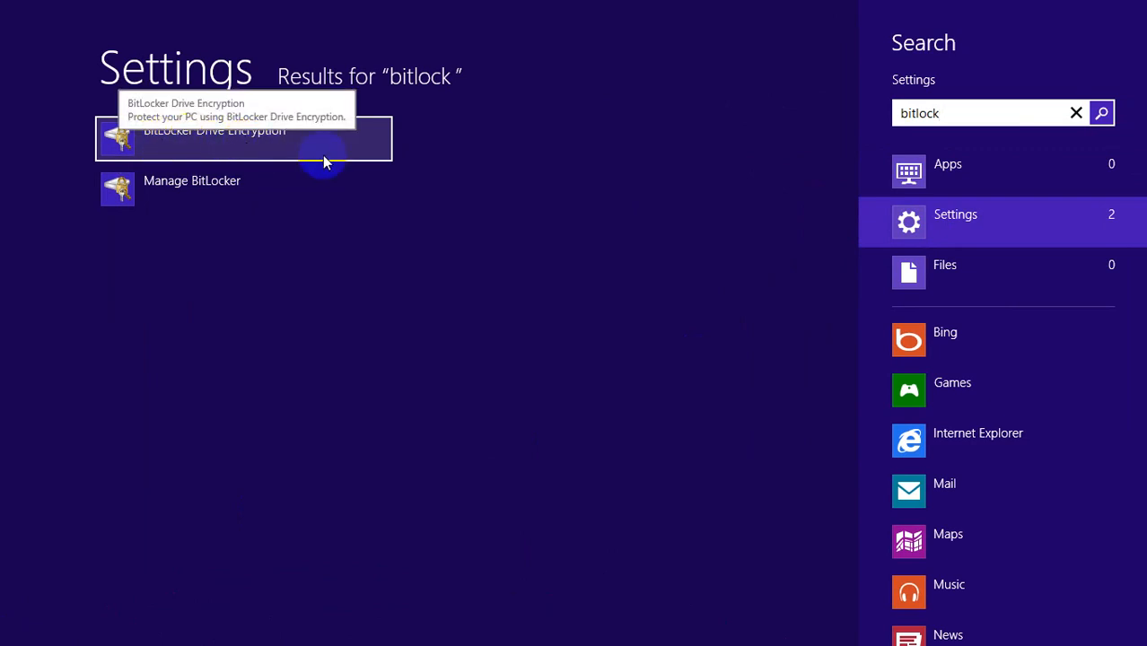
Step: Open BitLocker Drive Encryption in Control Panel and shrink its window to reveal the desktop
{"action": "left_click", "coordinate": [361, 145]}
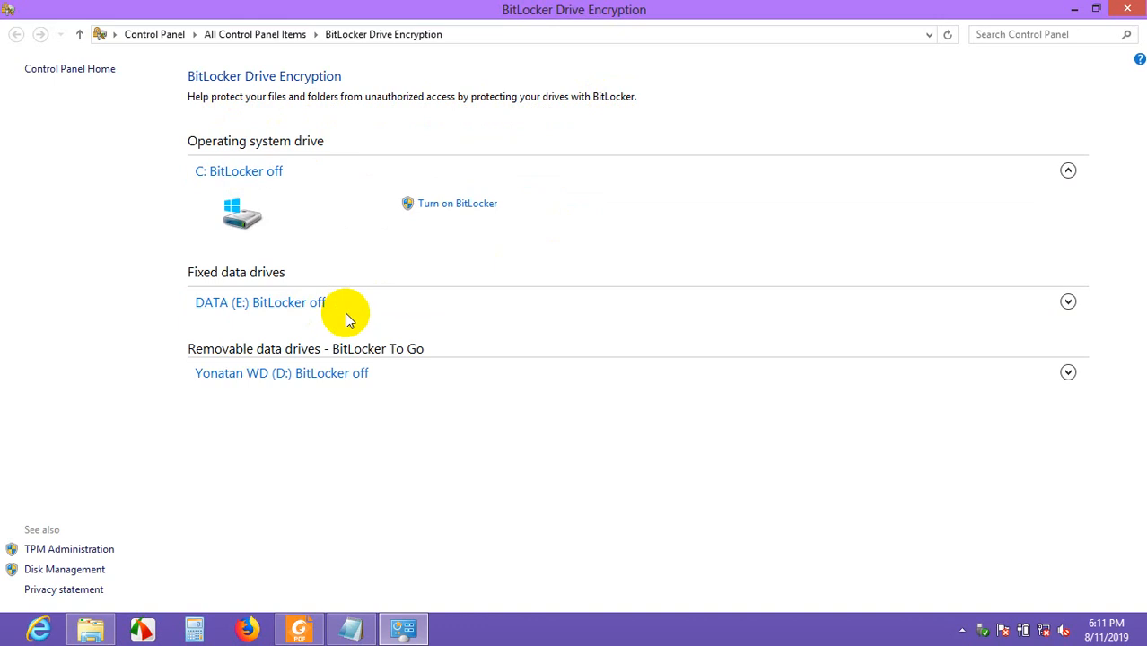
{"action": "left_click_drag", "start_coordinate": [434, 7], "coordinate": [667, 75]}
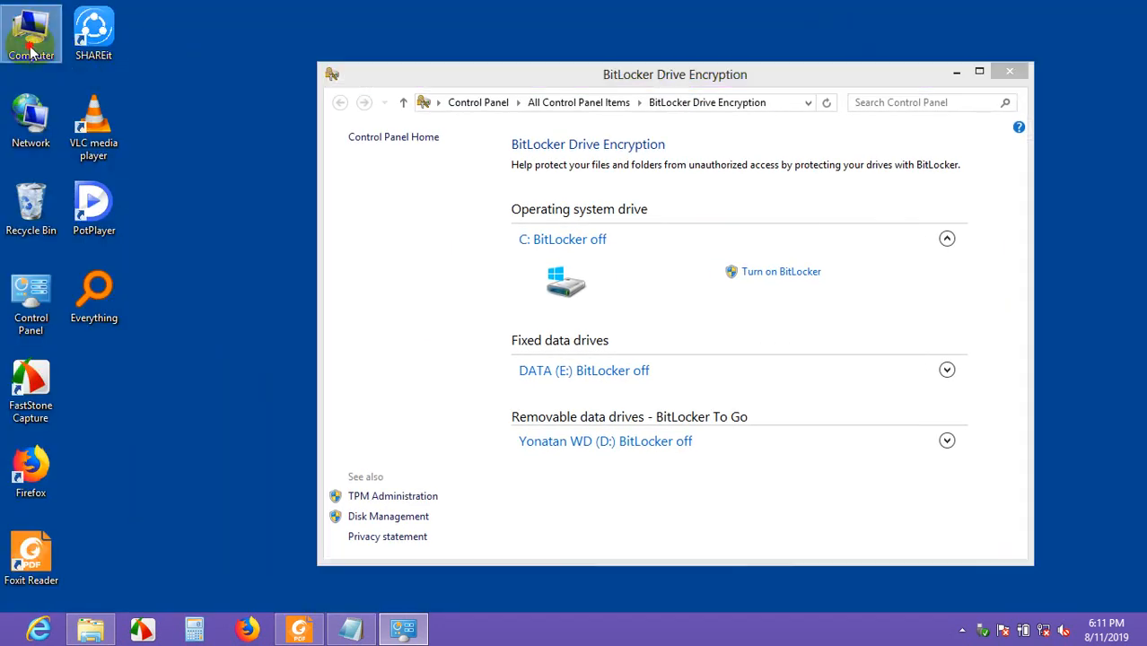
Step: Open Computer beside the BitLocker window, arrange both, then maximize BitLocker again
{"action": "double_click", "coordinate": [32, 52]}
{"action": "left_click_drag", "start_coordinate": [438, 9], "coordinate": [556, 420]}
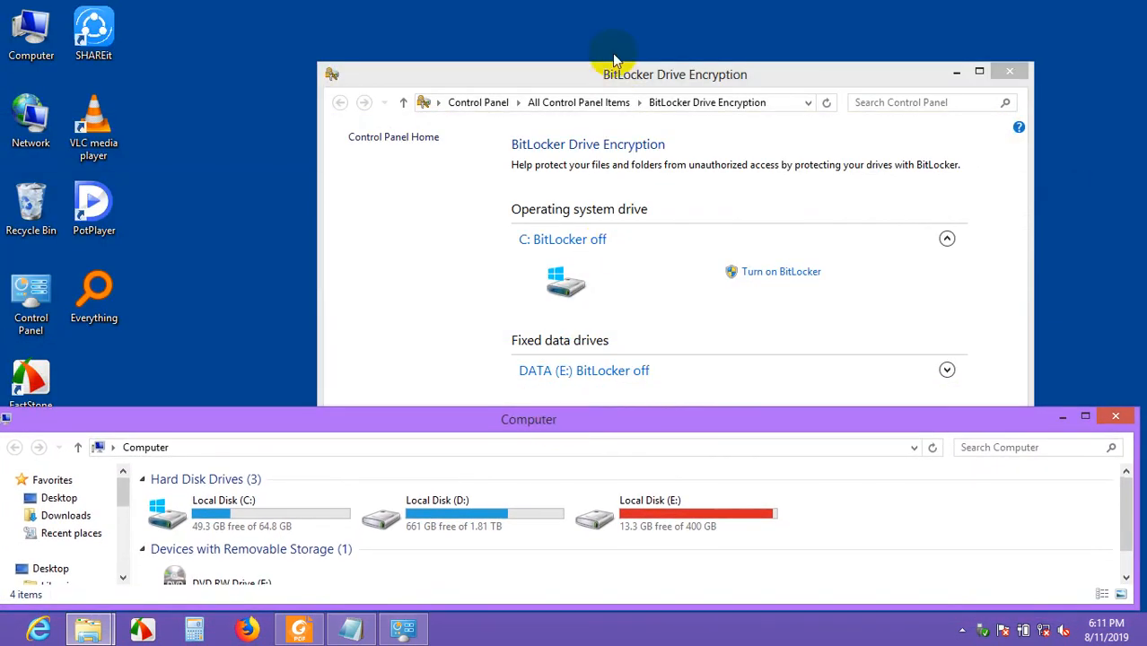
{"action": "left_click_drag", "start_coordinate": [579, 76], "coordinate": [518, 20]}
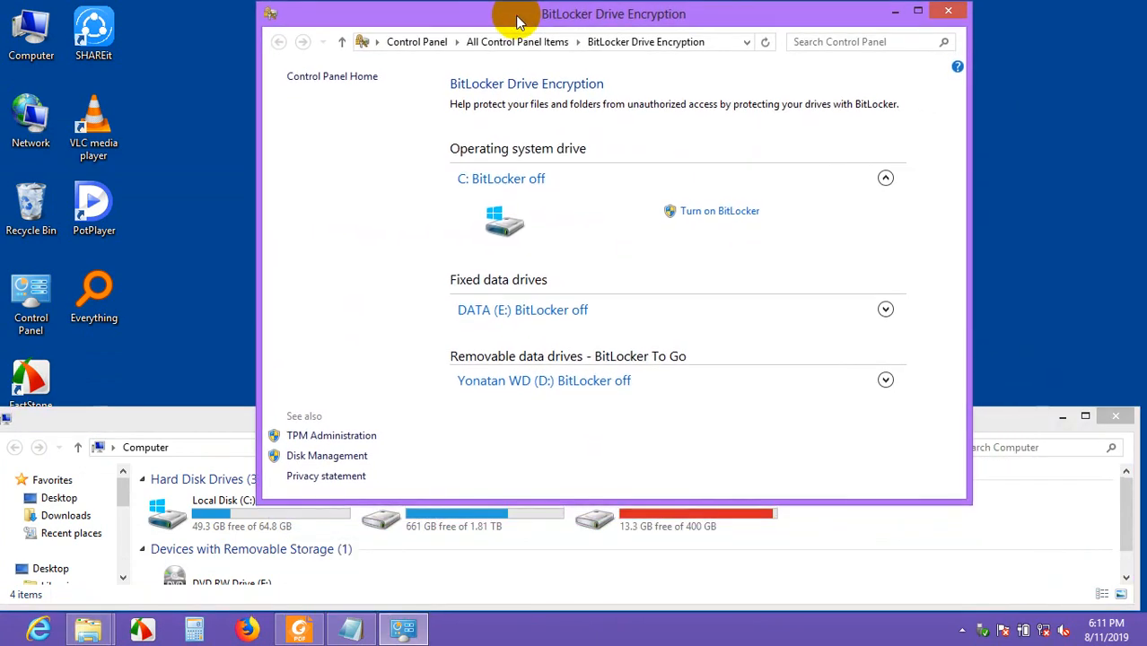
{"action": "left_click", "coordinate": [228, 424]}
{"action": "left_click_drag", "start_coordinate": [407, 410], "coordinate": [406, 456]}
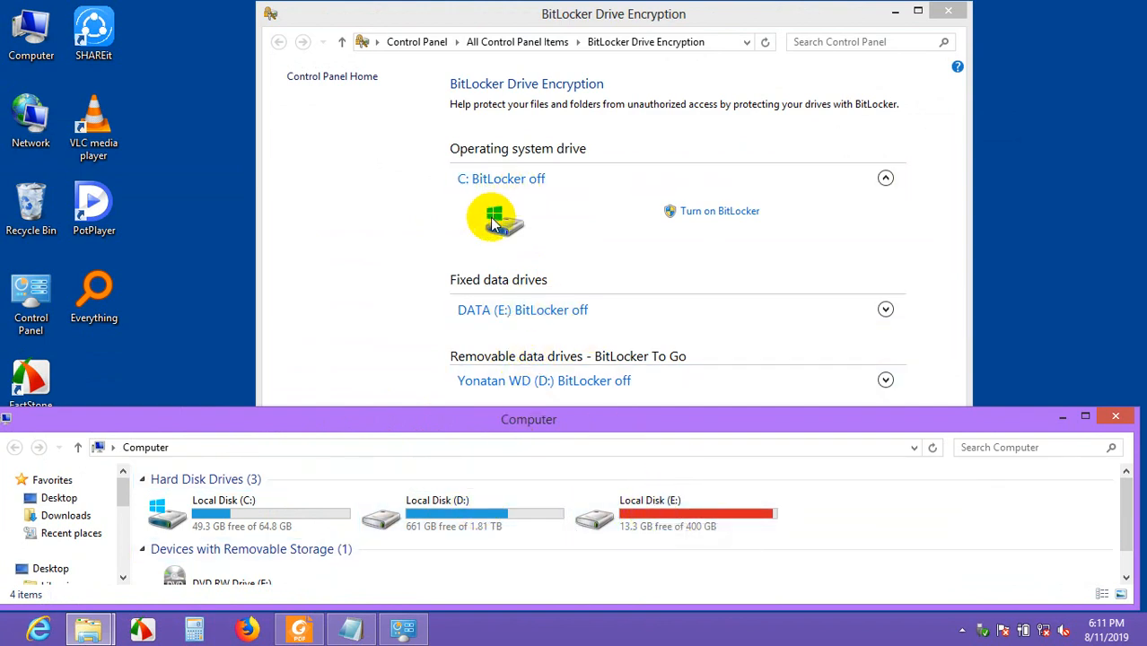
{"action": "double_click", "coordinate": [731, 11]}
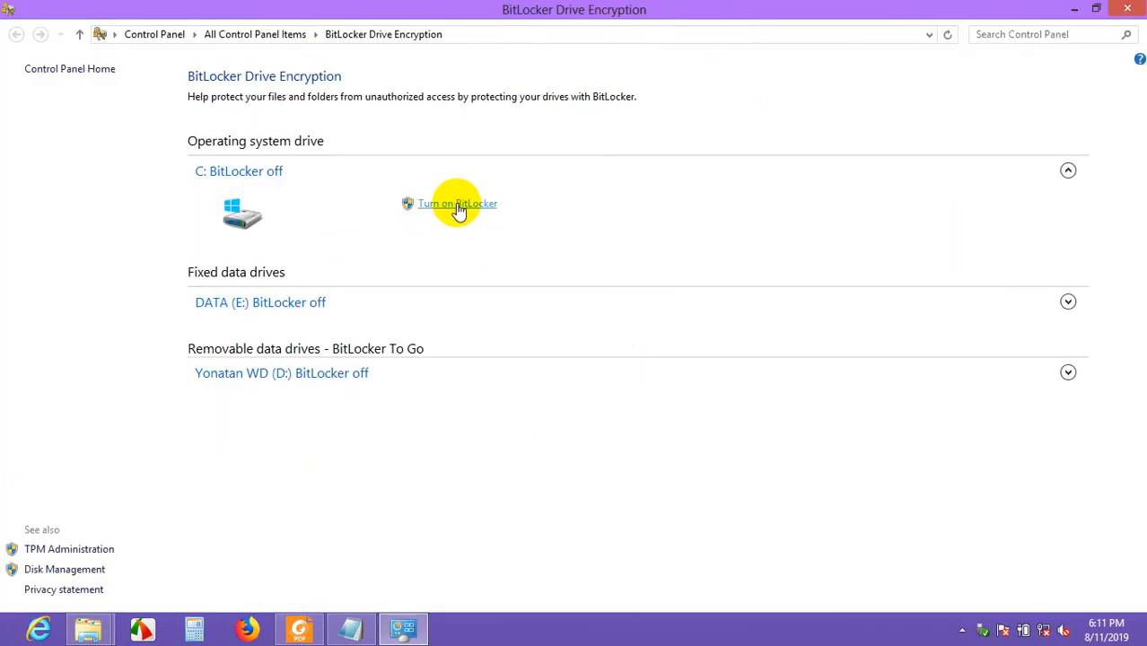
Step: Expand the DATA (E:) and removable D: entries, then turn on BitLocker for DATA (E:)
{"action": "left_click", "coordinate": [1067, 300]}
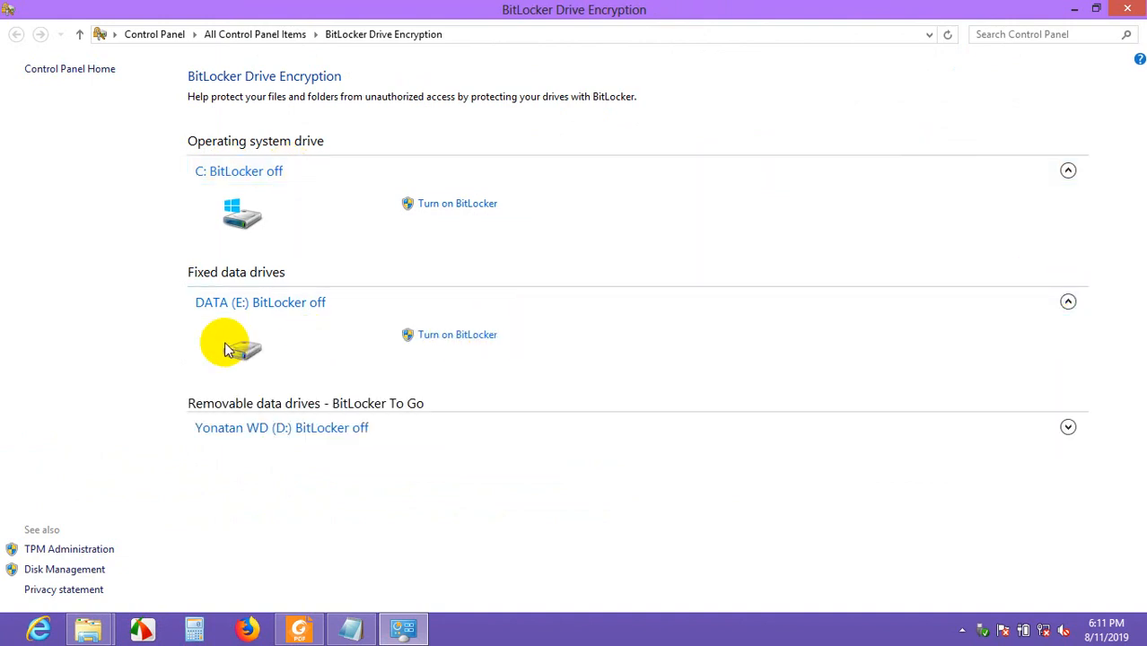
{"action": "left_click", "coordinate": [1069, 429]}
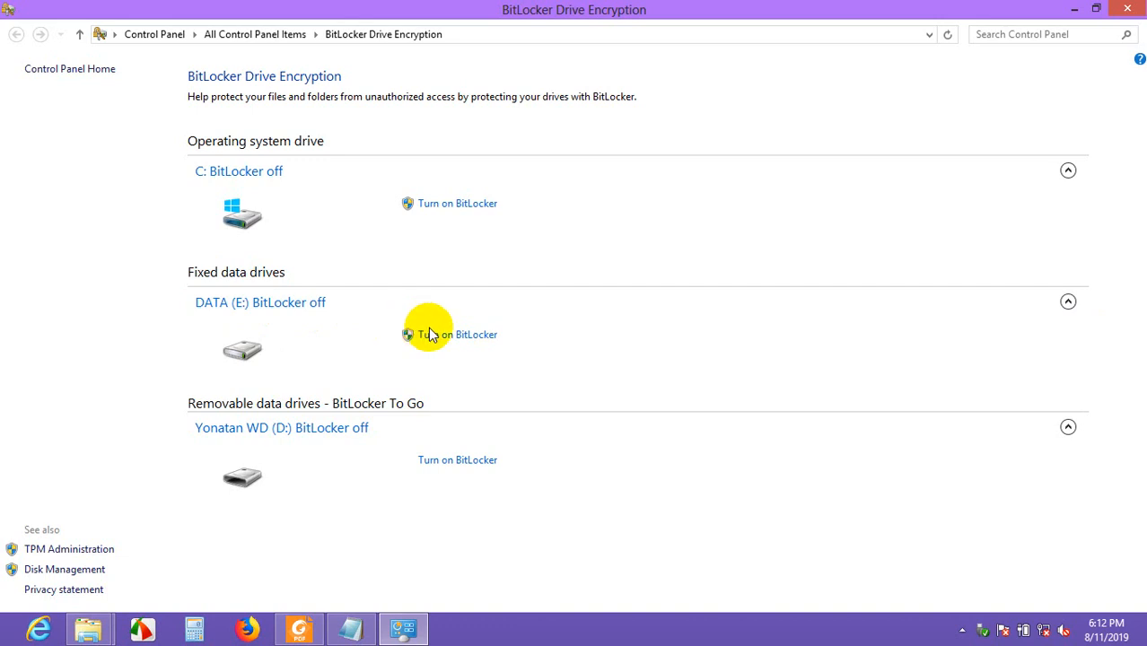
{"action": "mouse_move", "coordinate": [88, 633]}
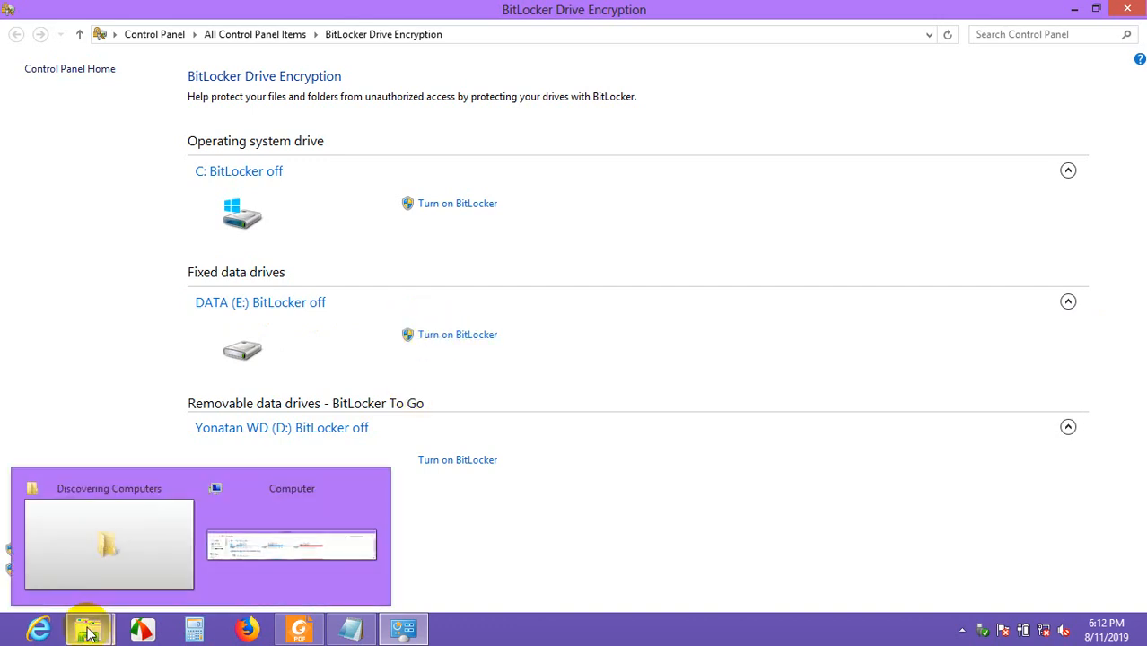
{"action": "left_click", "coordinate": [272, 508]}
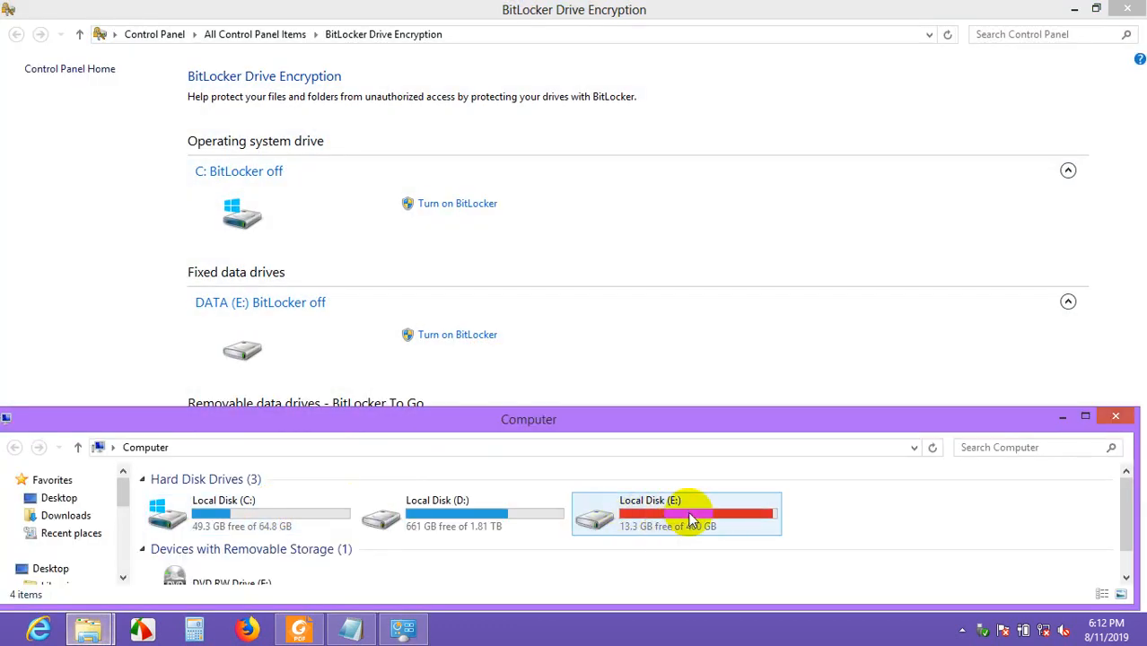
{"action": "left_click", "coordinate": [605, 315]}
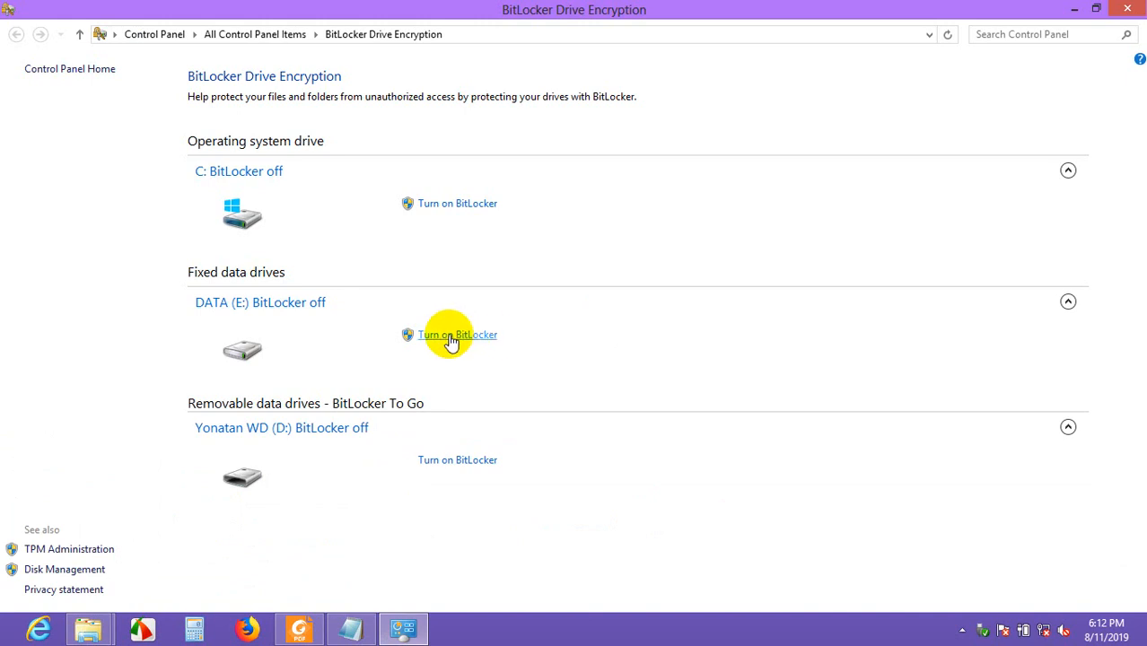
{"action": "left_click", "coordinate": [451, 336]}
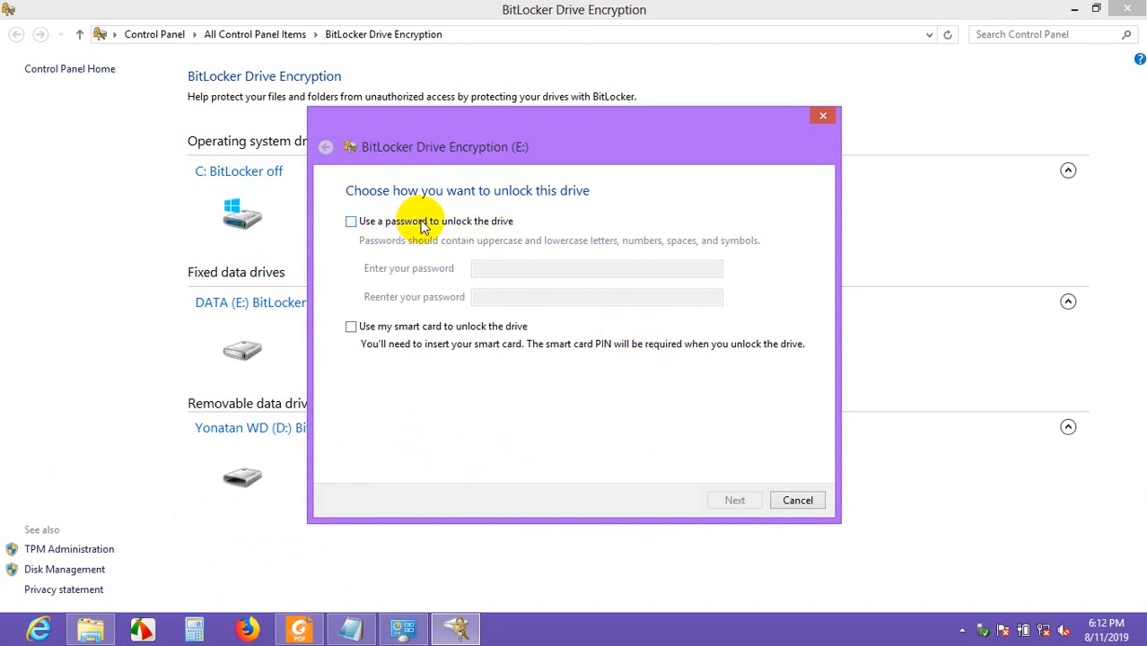
Step: Choose password unlock for E: and enter a password in both fields
{"action": "left_click", "coordinate": [422, 225]}
{"action": "left_click", "coordinate": [478, 269]}
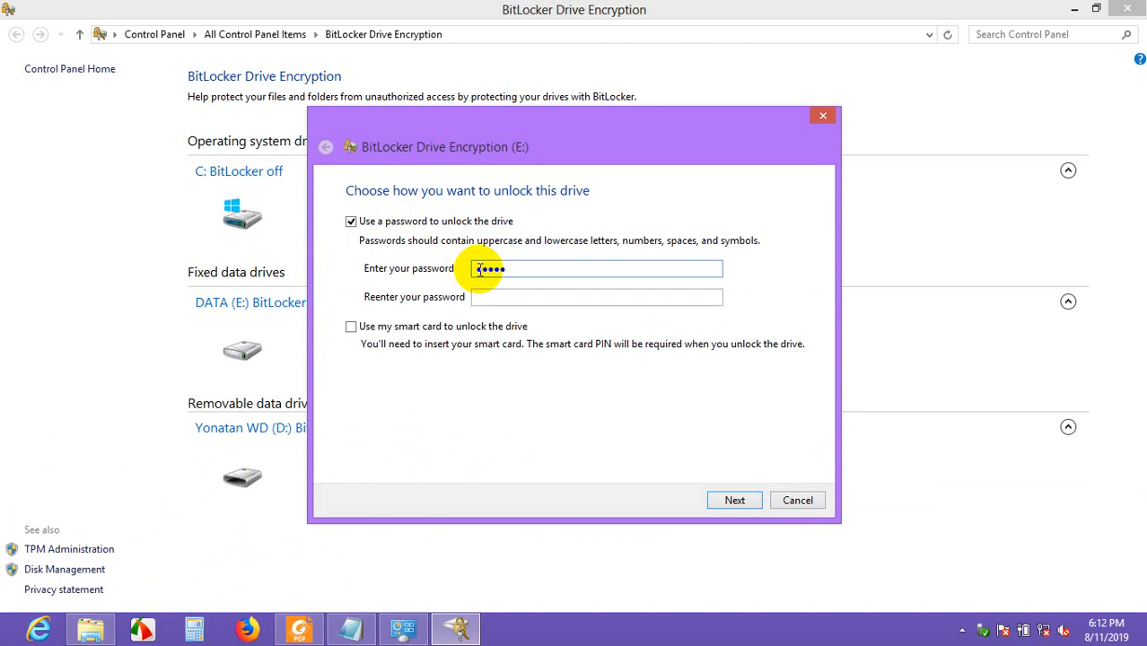
{"action": "left_click", "coordinate": [494, 298]}
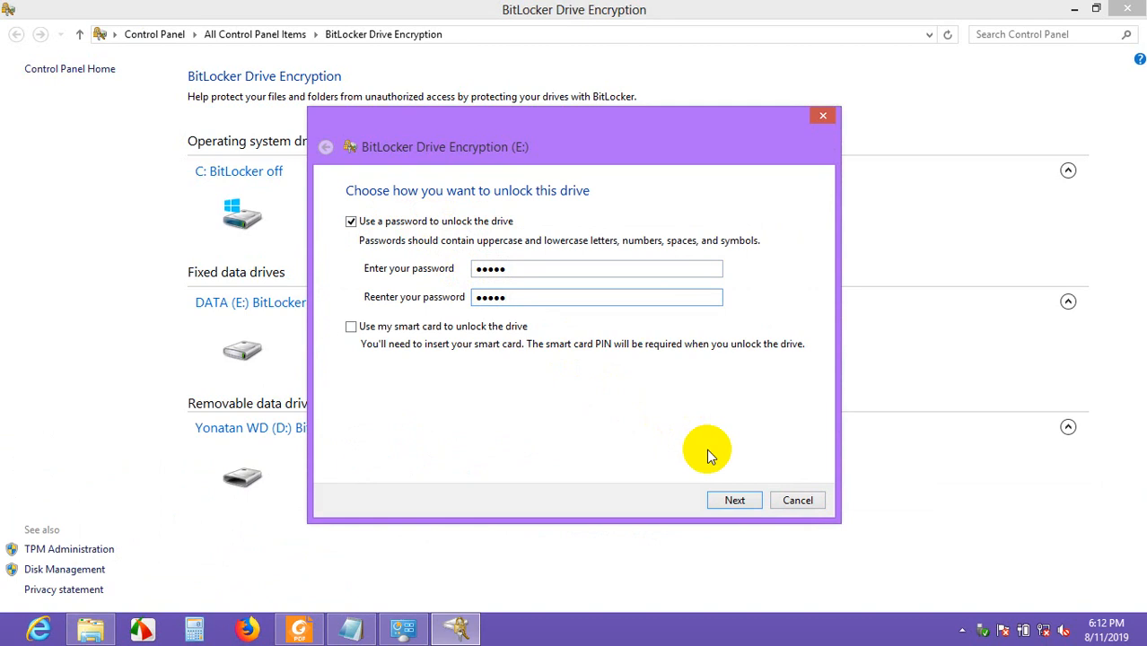
{"action": "left_click", "coordinate": [727, 501]}
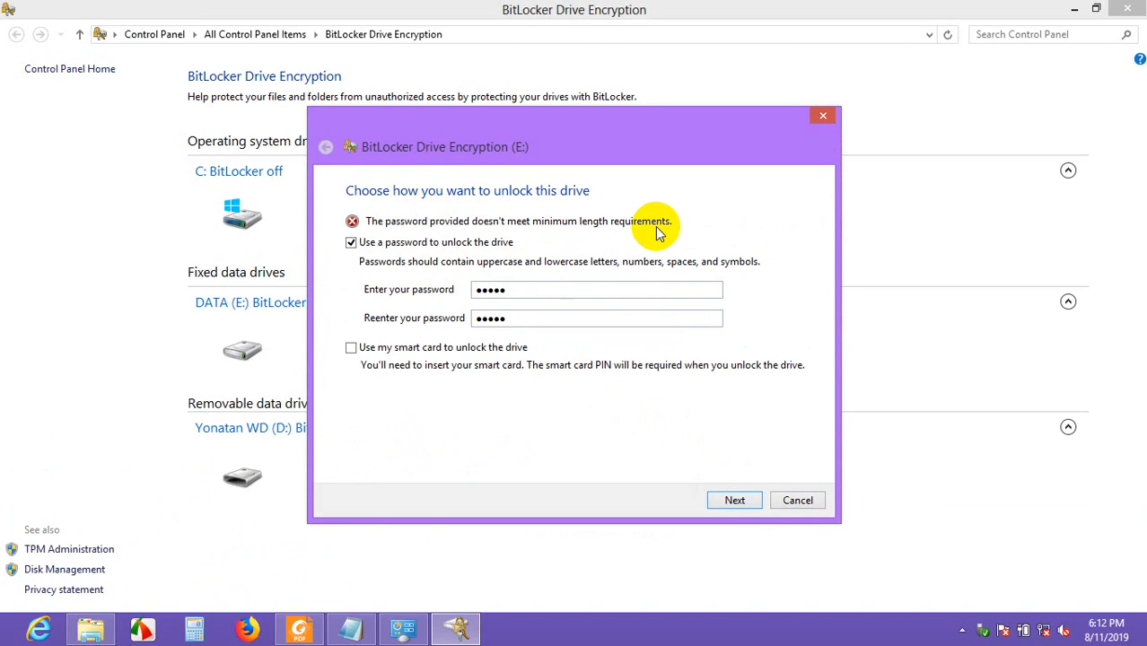
Step: Replace the too-short password with a longer one in both fields and continue
{"action": "left_click_drag", "start_coordinate": [512, 289], "coordinate": [485, 289]}
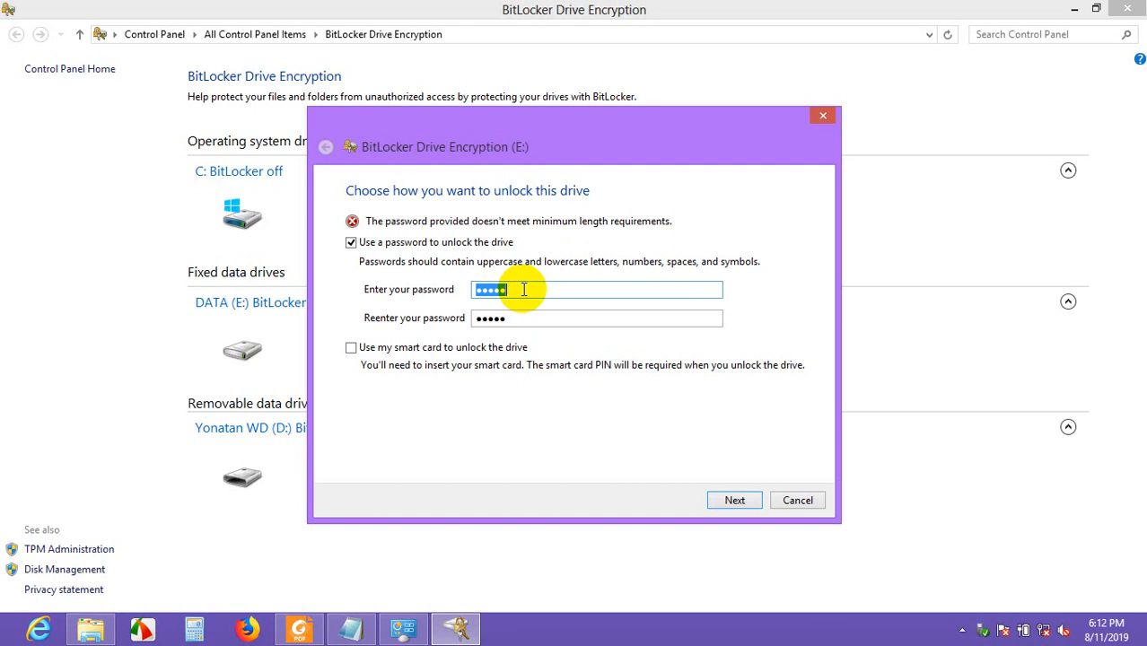
{"action": "type", "text": "P"}
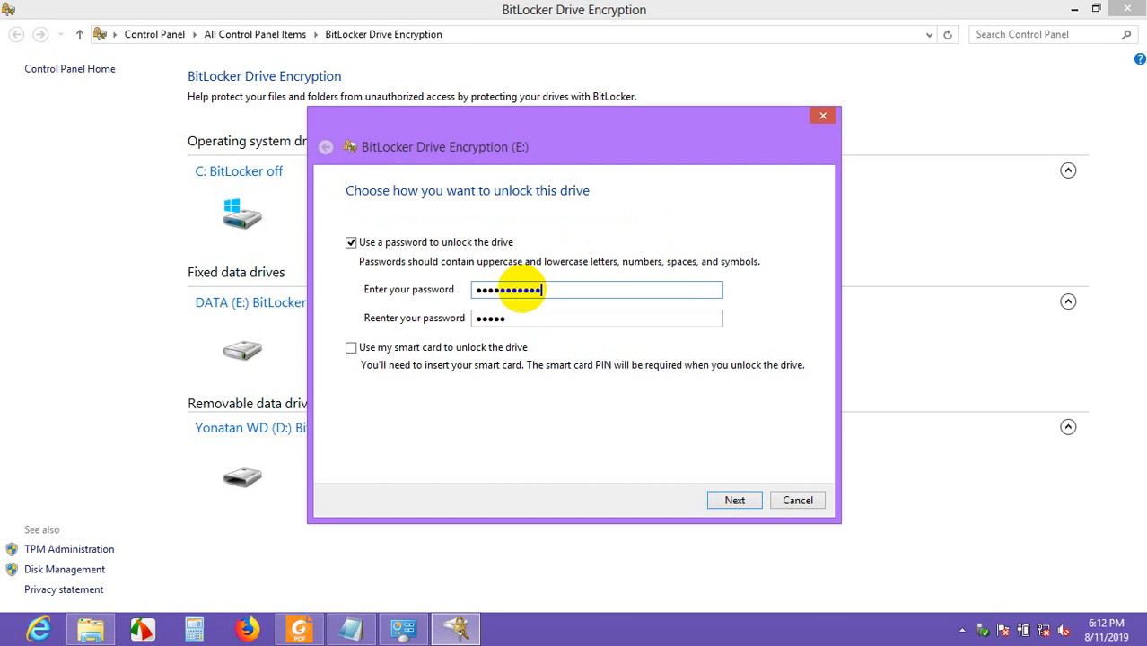
{"action": "key", "text": "Tab"}
{"action": "type", "text": "P"}
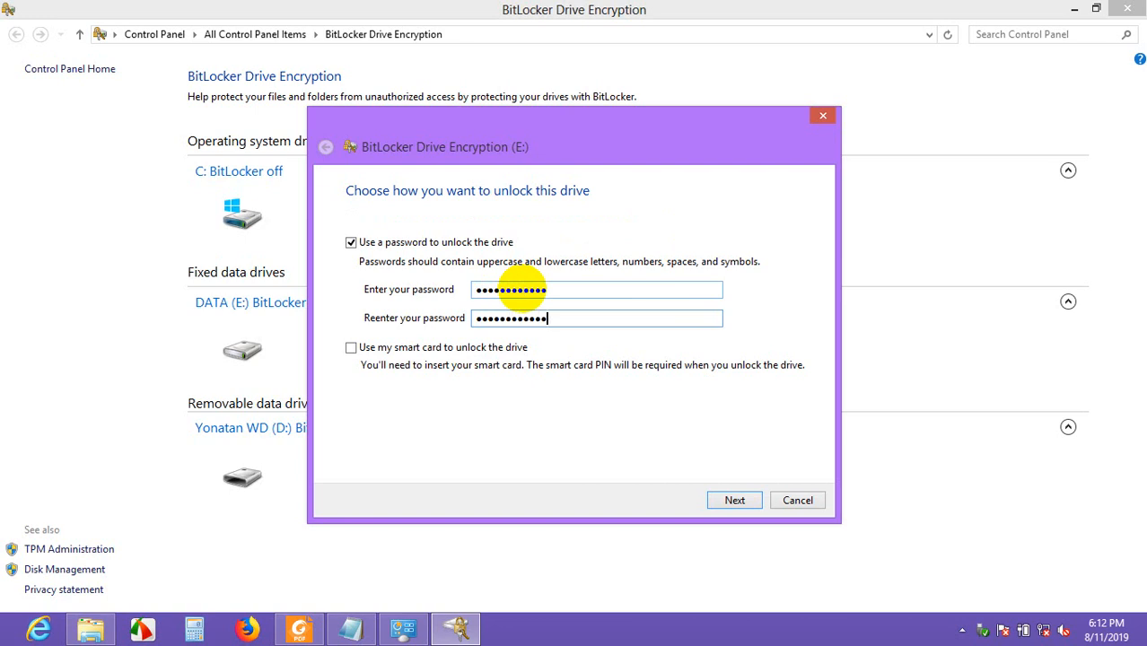
{"action": "left_click", "coordinate": [742, 501]}
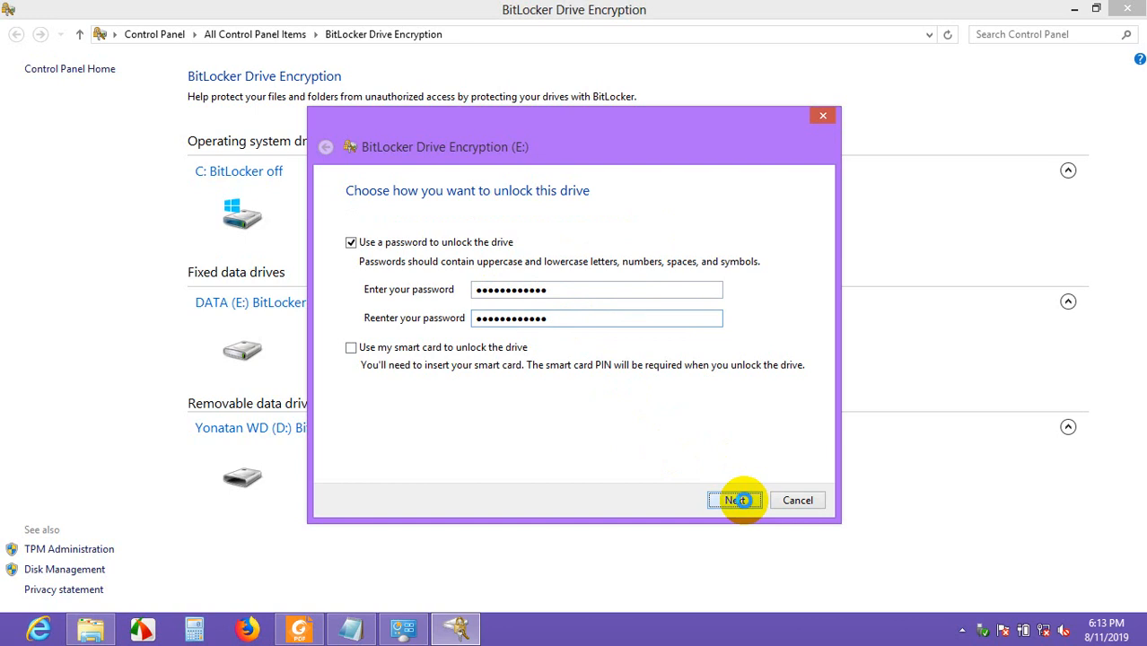
Step: Advance to the recovery key backup options and pick 'Save to a file'
{"action": "left_click", "coordinate": [742, 501]}
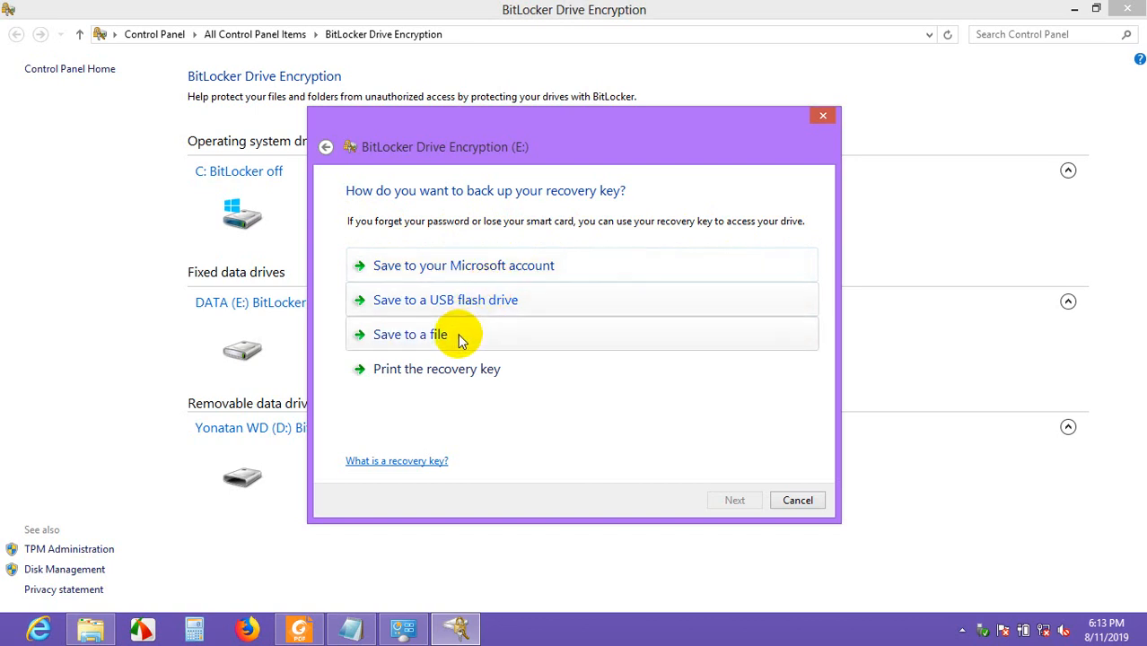
{"action": "left_click", "coordinate": [425, 342]}
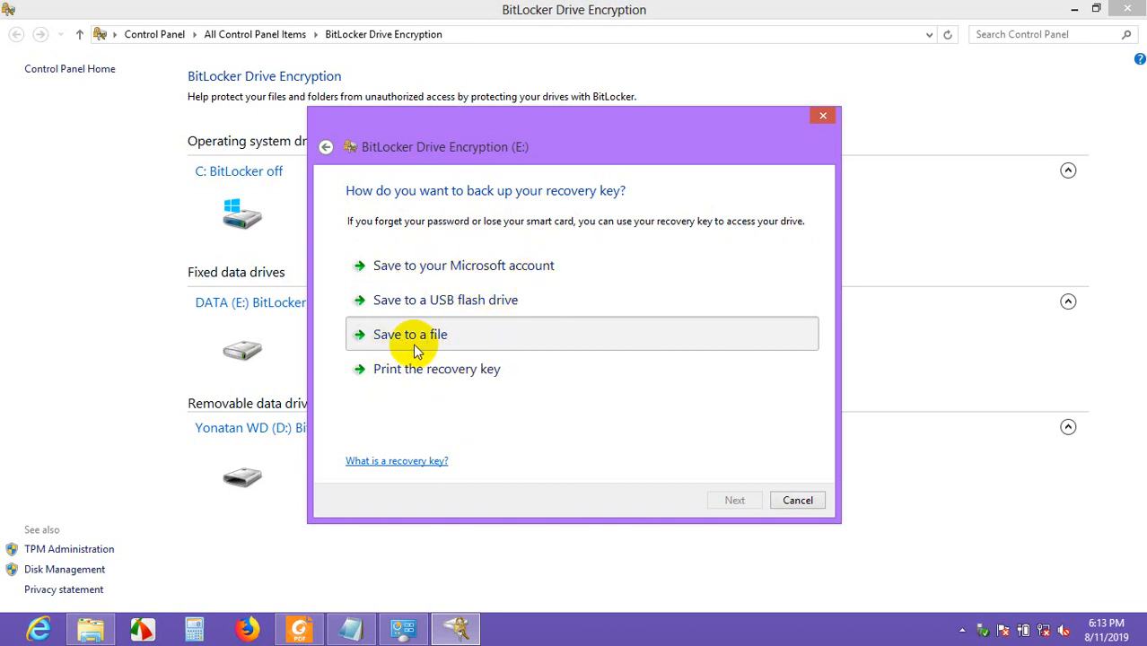
Step: Save the recovery key file to the Videos library after Local Disk (C:) is refused
{"action": "left_click", "coordinate": [460, 346]}
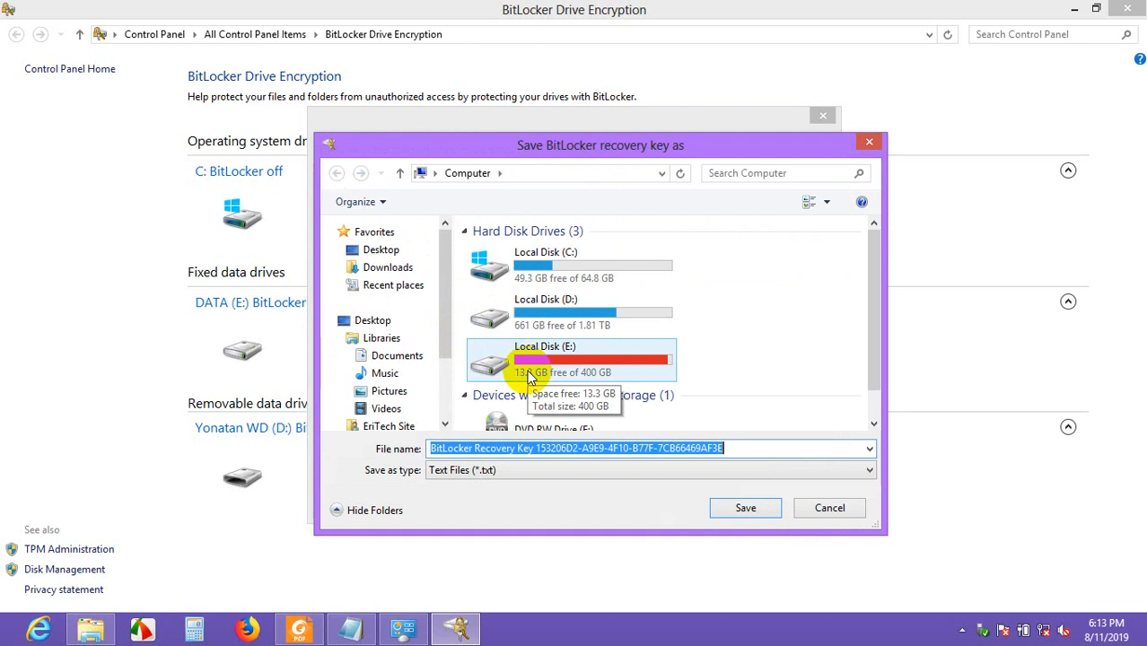
{"action": "double_click", "coordinate": [533, 273]}
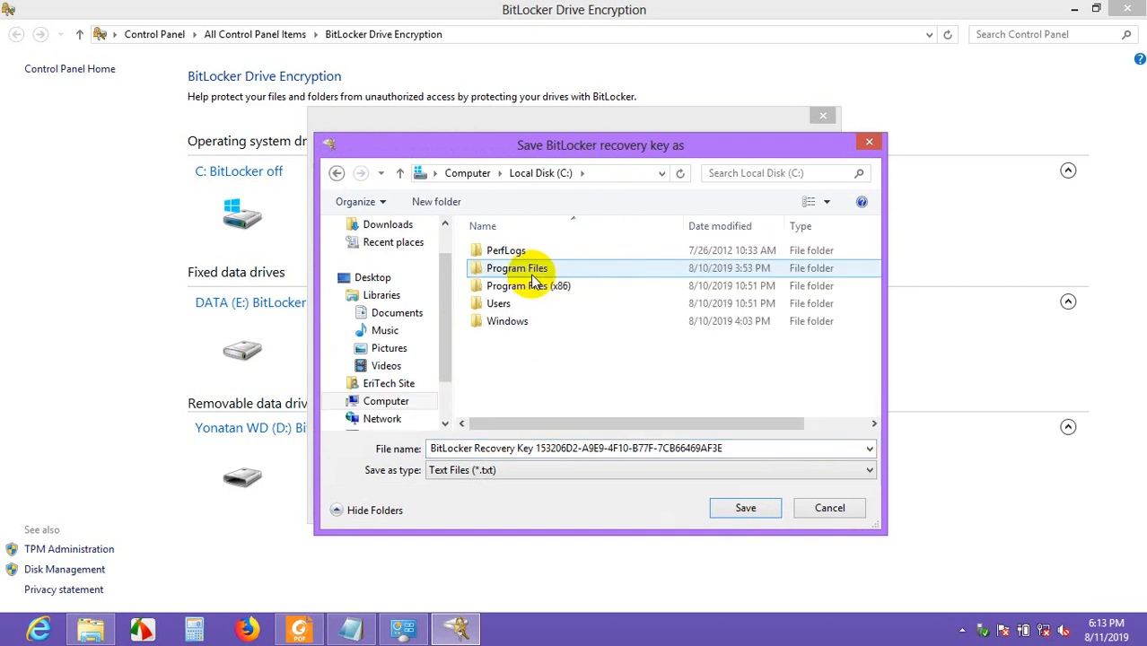
{"action": "left_click", "coordinate": [743, 514]}
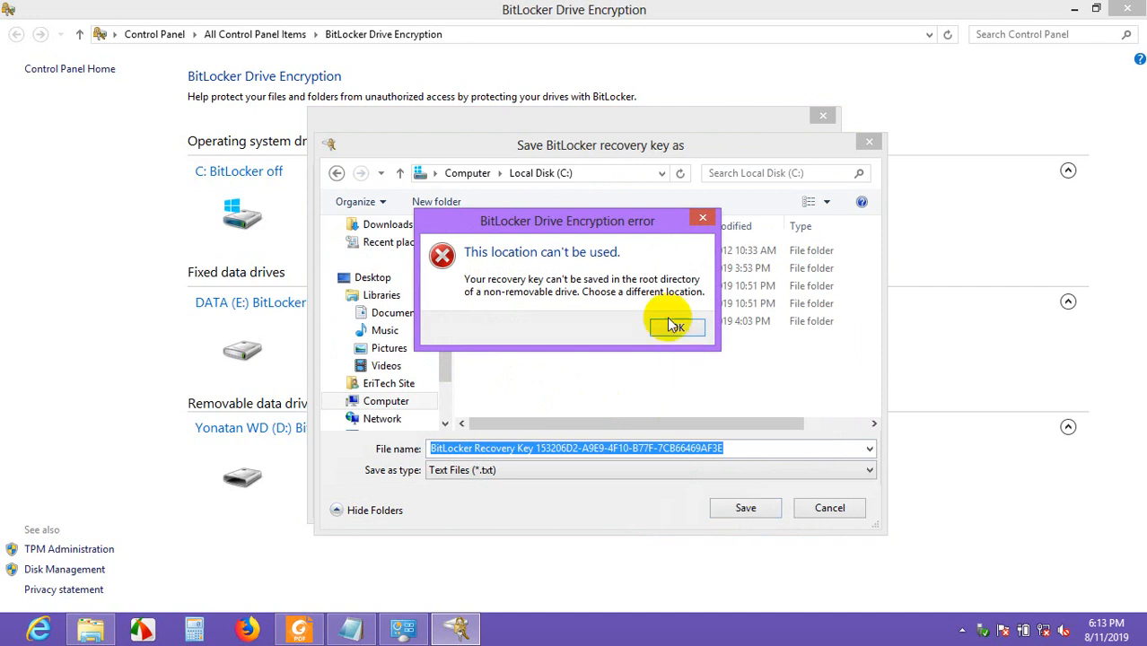
{"action": "left_click", "coordinate": [675, 325]}
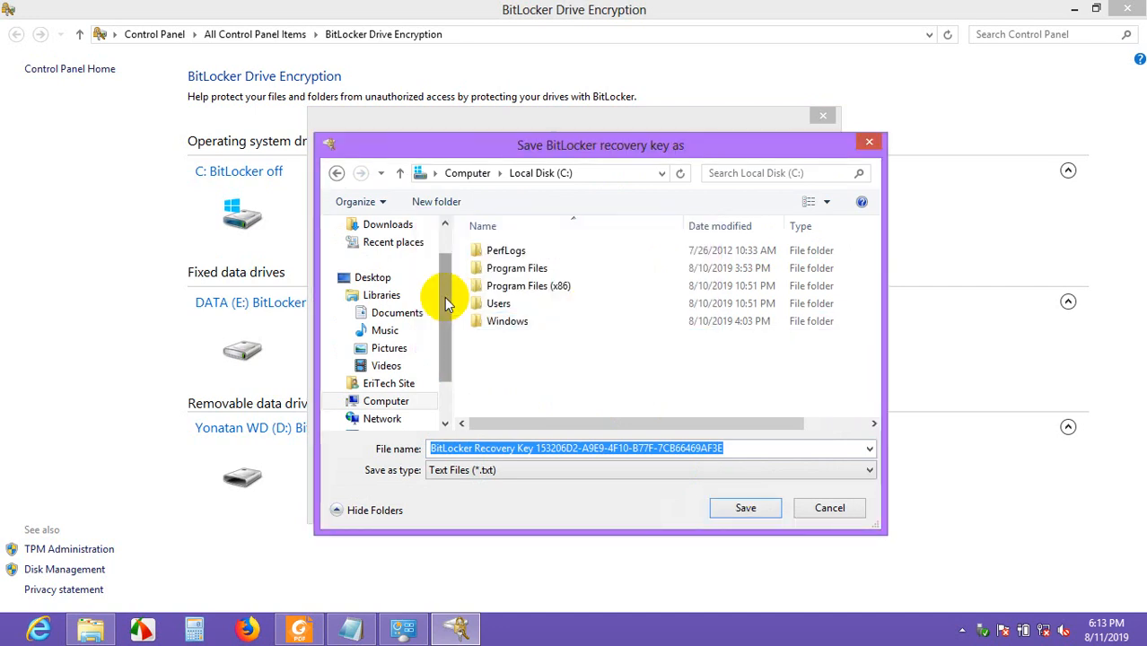
{"action": "left_click_drag", "start_coordinate": [447, 303], "coordinate": [448, 330]}
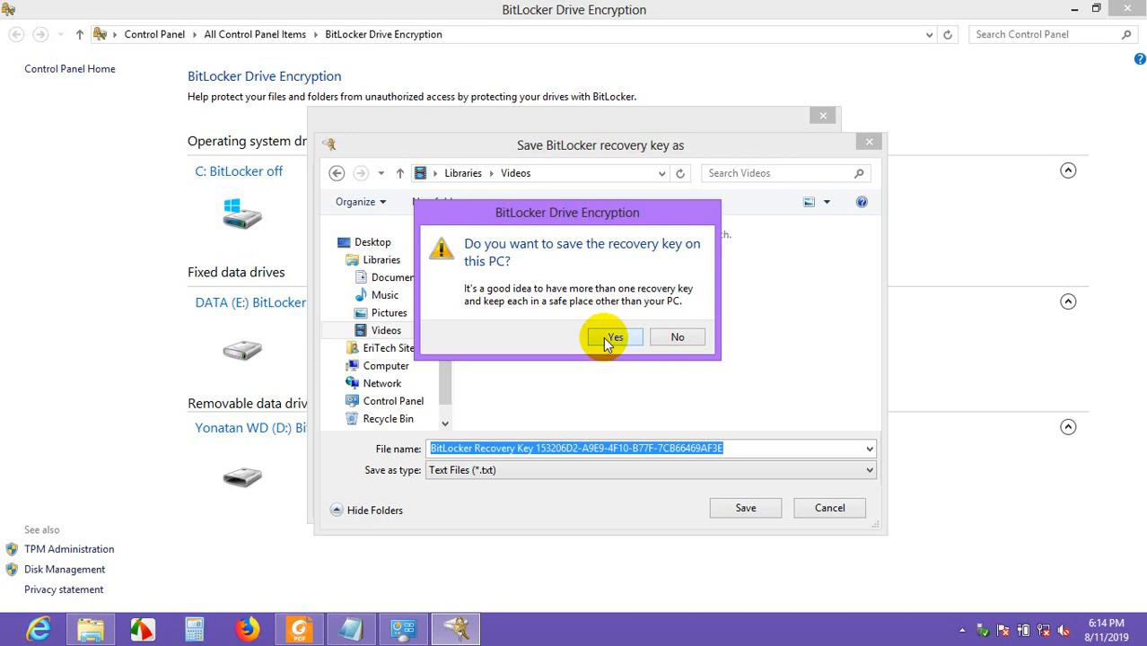
{"action": "left_click", "coordinate": [605, 340]}
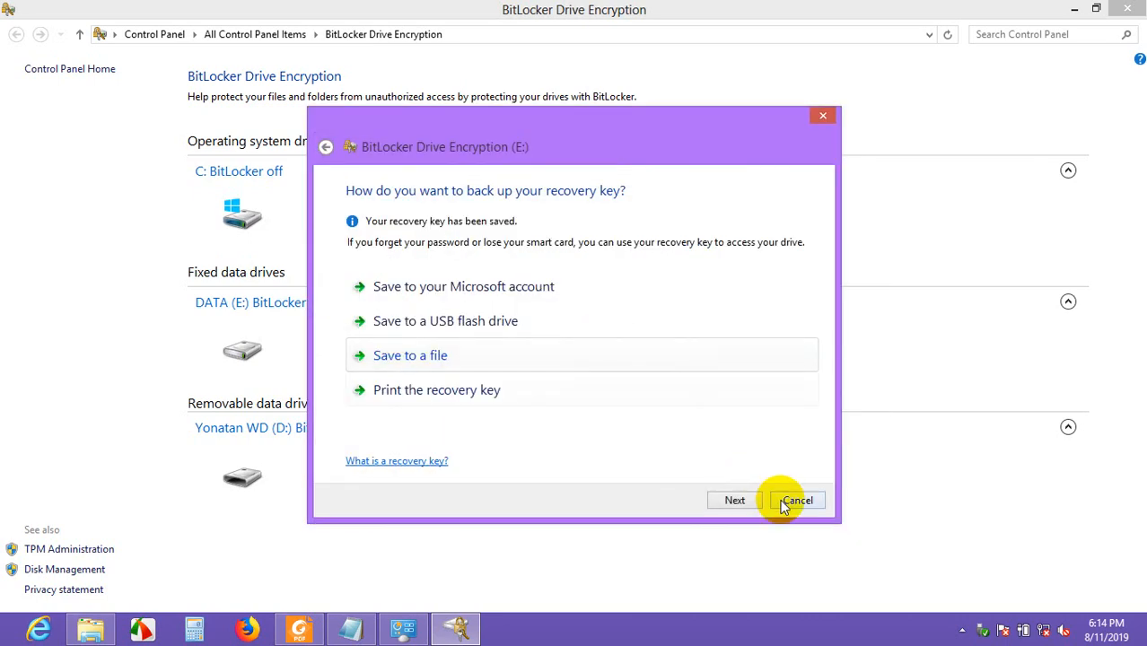
Step: Continue past the backup step, keeping 'Encrypt used disk space only' selected
{"action": "left_click", "coordinate": [738, 503]}
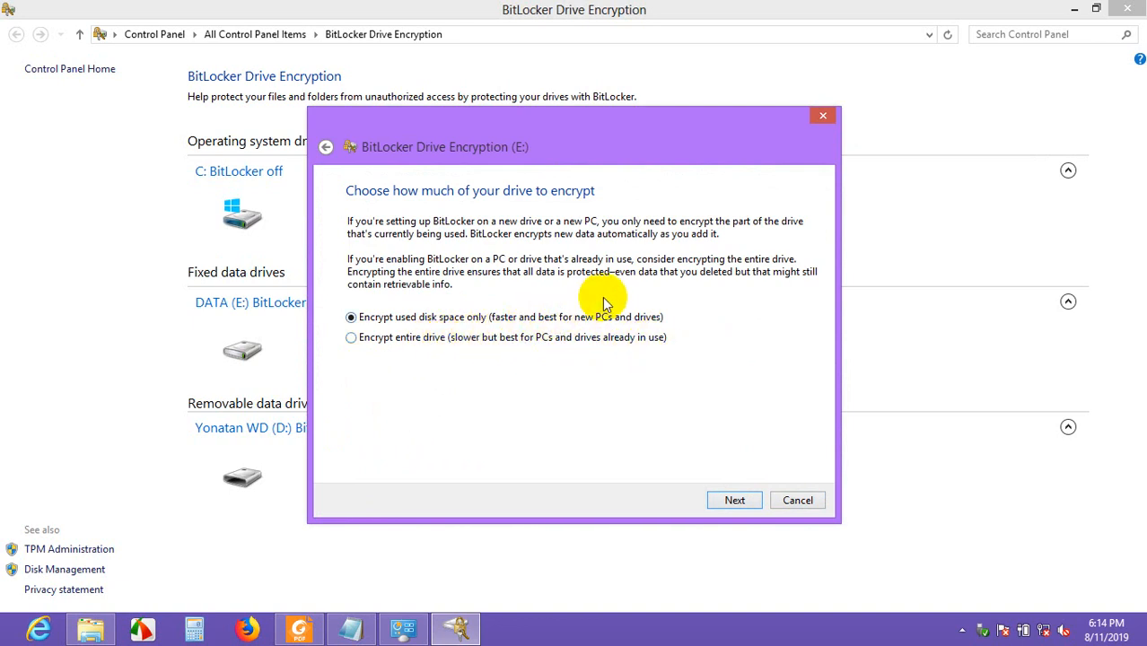
{"action": "left_click", "coordinate": [734, 503]}
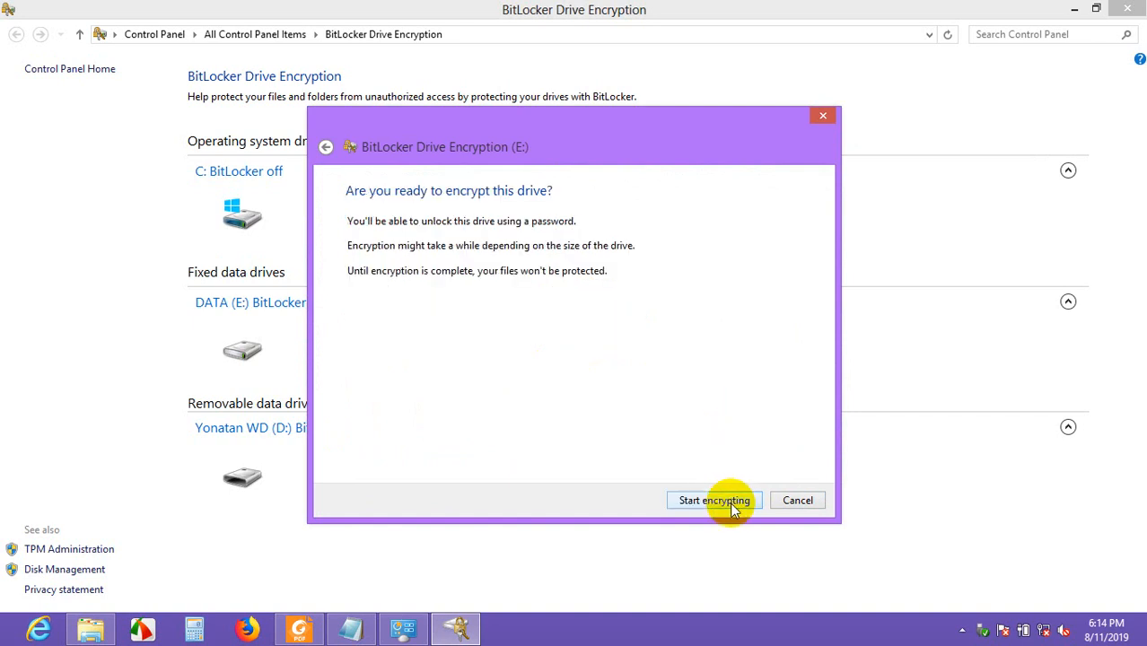
Step: Start encrypting DATA (E:) and open the Encryption in progress window
{"action": "left_click", "coordinate": [732, 505]}
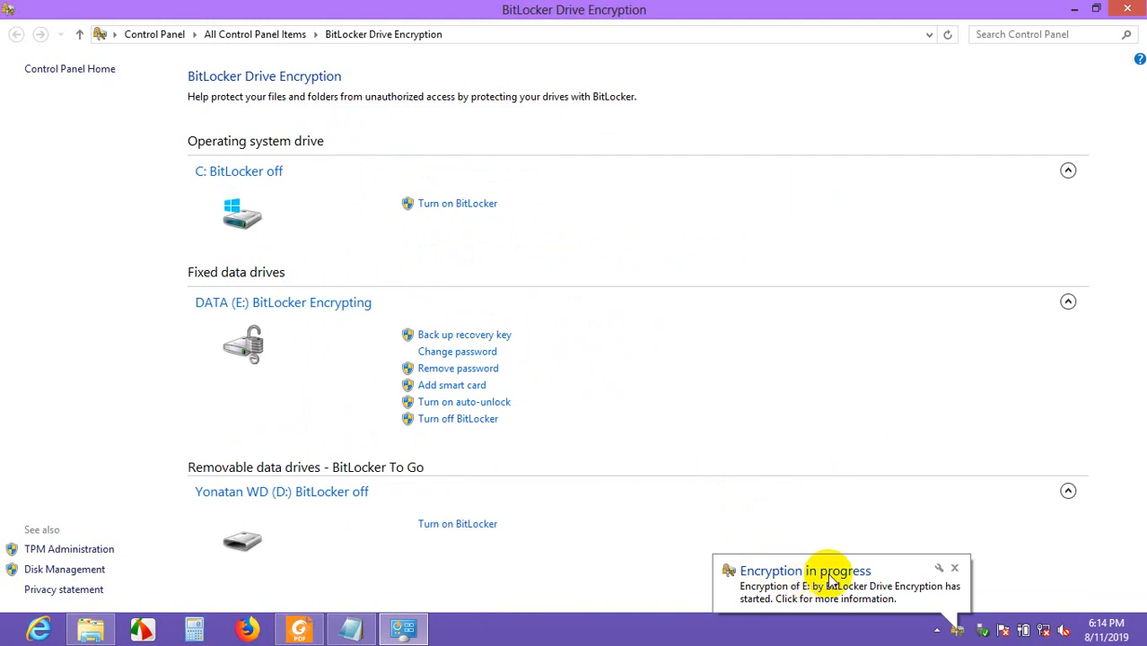
{"action": "left_click", "coordinate": [905, 593]}
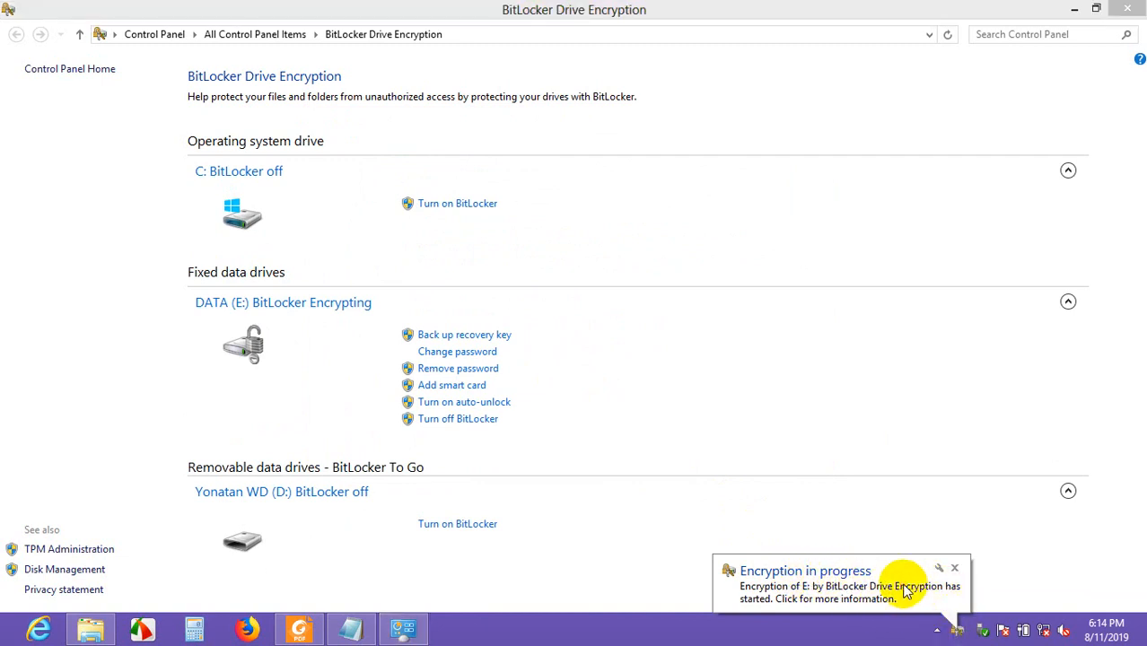